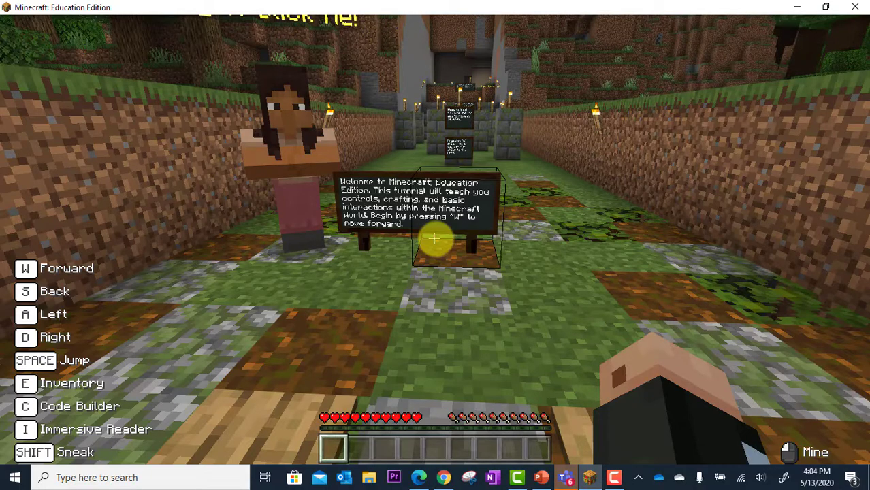
# Walk forward up to the welcome tutorial sign until it fills the view.
pyautogui.press('w')
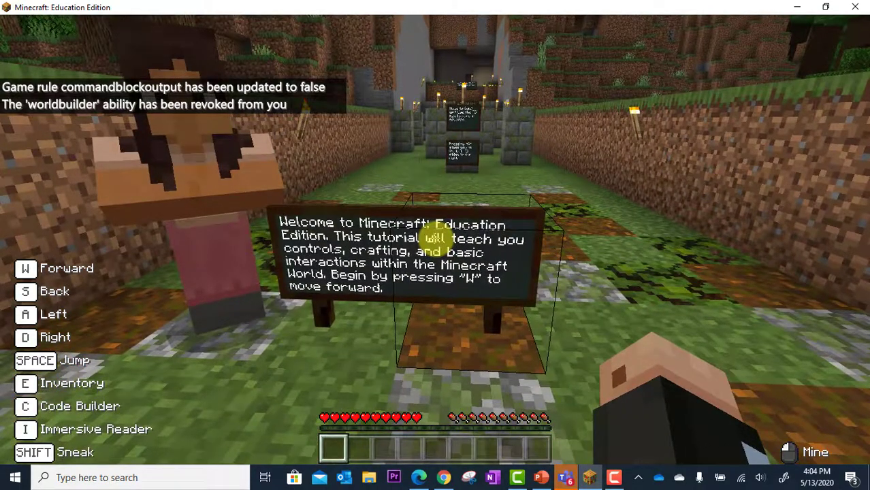
pyautogui.press('w')
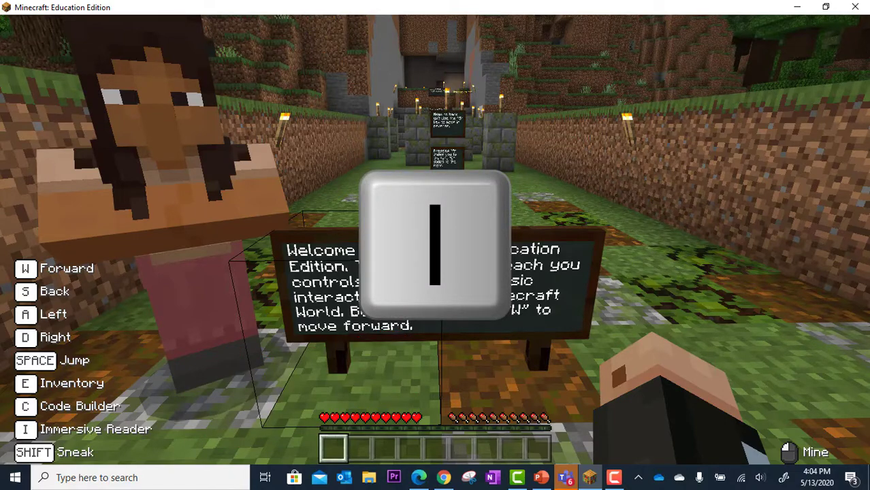
# Open the welcome sign in Immersive Reader with text size 42 and wider spacing.
pyautogui.press('i')
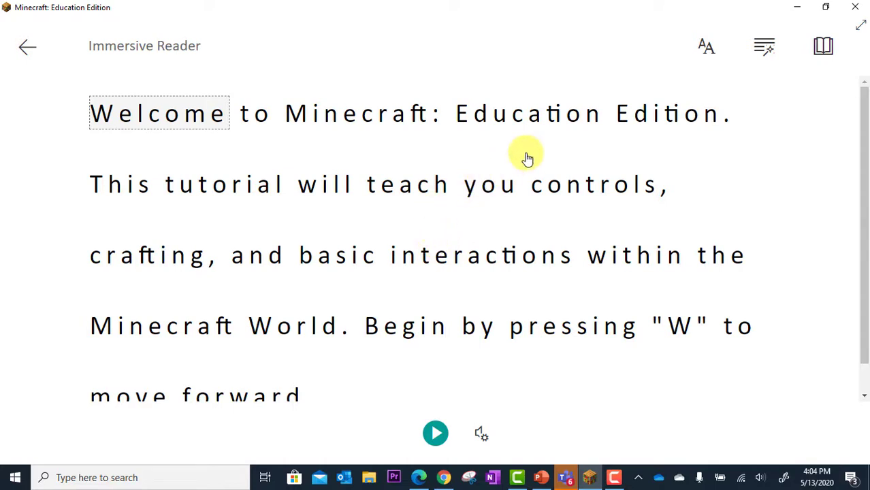
pyautogui.click(705, 48)
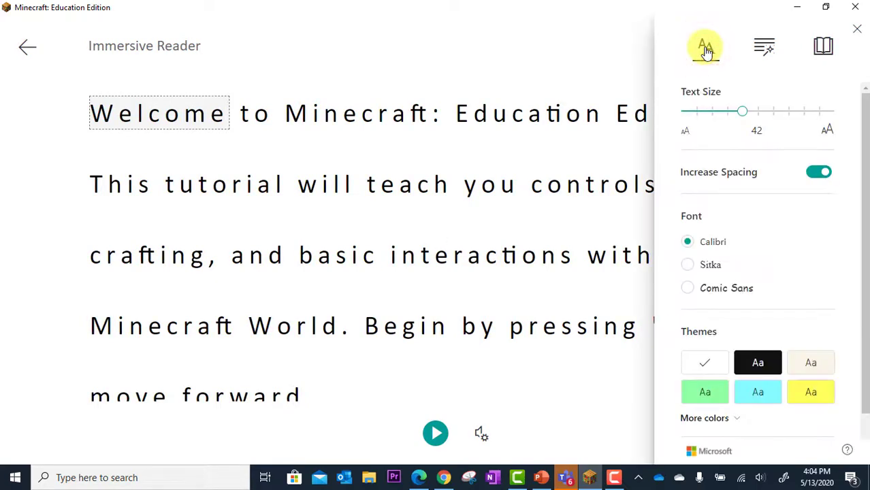
pyautogui.moveTo(742, 111)
pyautogui.mouseDown()
pyautogui.moveTo(767, 115)
pyautogui.moveTo(742, 115)
pyautogui.mouseUp()
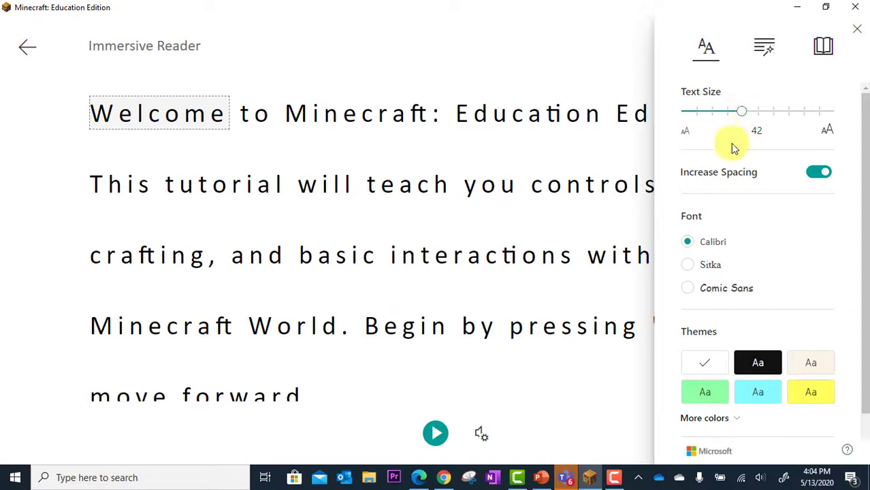
pyautogui.click(816, 176)
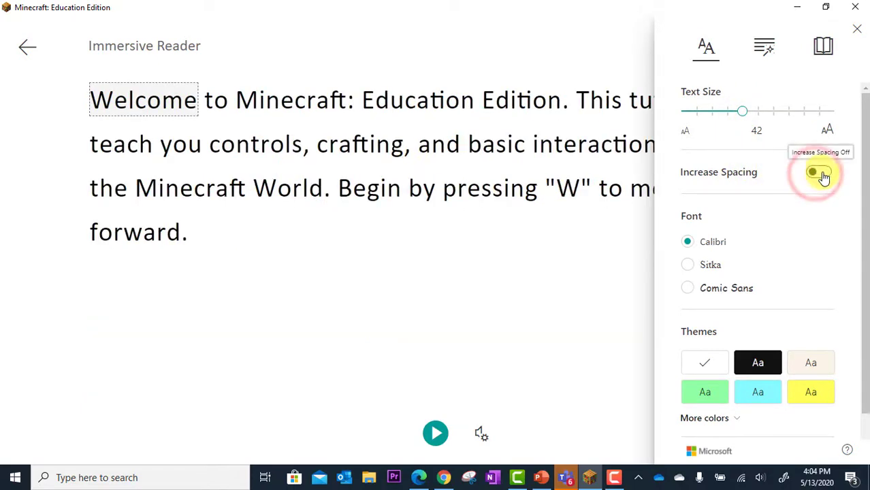
pyautogui.click(823, 176)
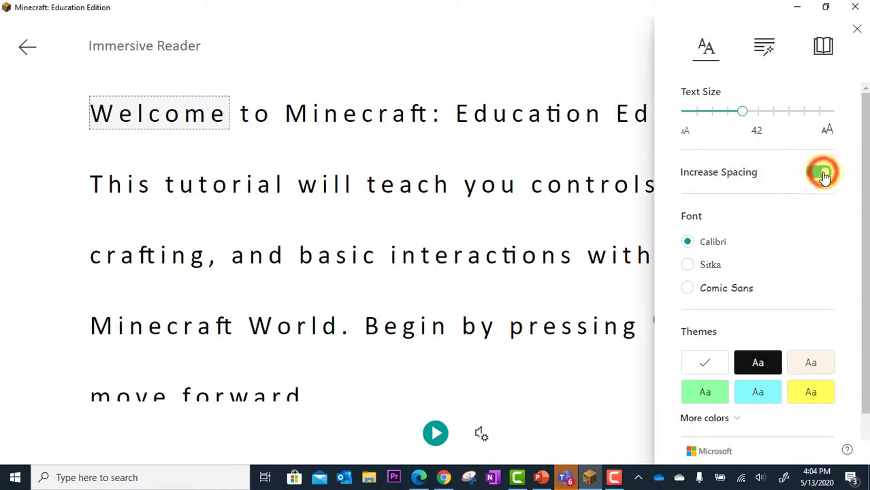
# Try Comic Sans, Sitka and Calibri fonts and black, cream, light-blue and white themes, then show grammar options.
pyautogui.click(687, 286)
pyautogui.click(687, 264)
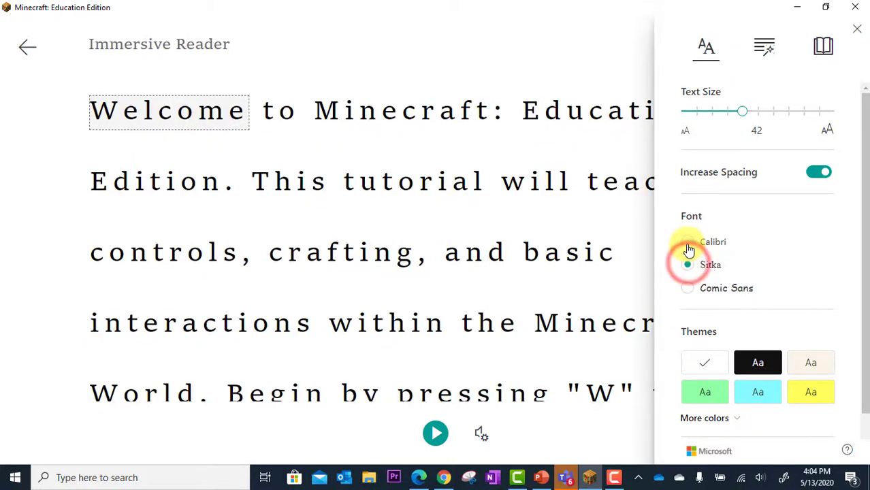
pyautogui.click(687, 242)
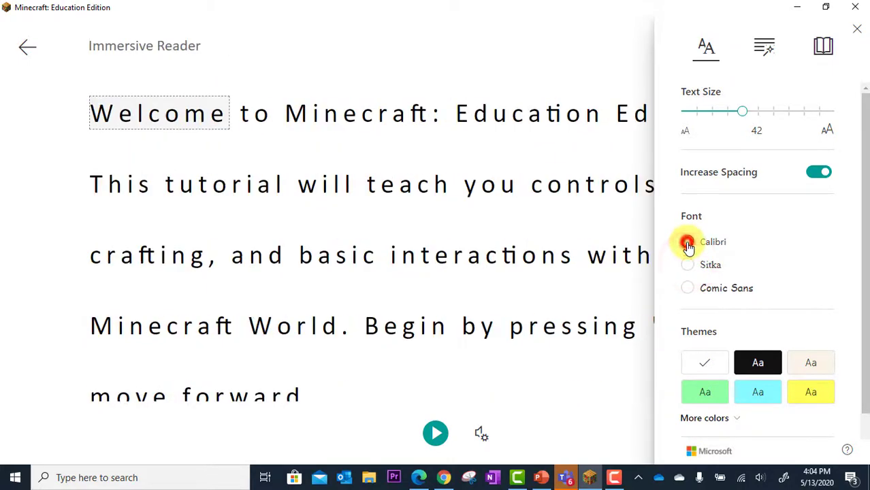
pyautogui.click(744, 364)
pyautogui.click(796, 365)
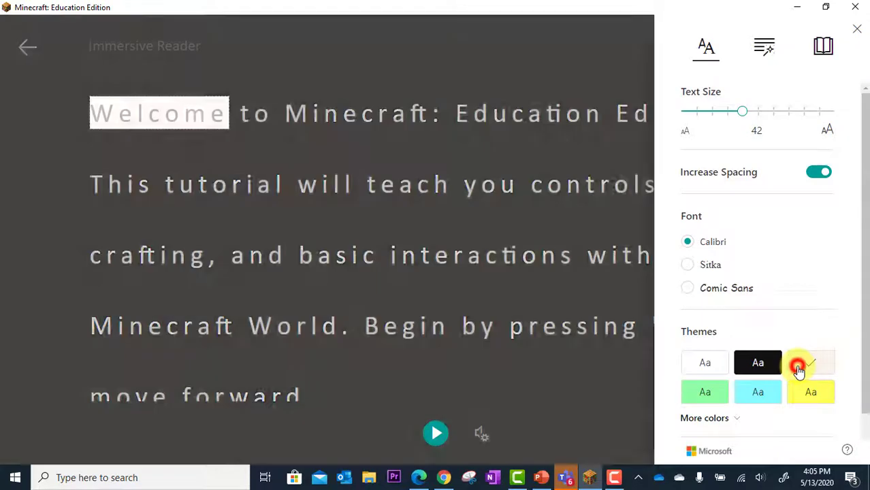
pyautogui.click(763, 389)
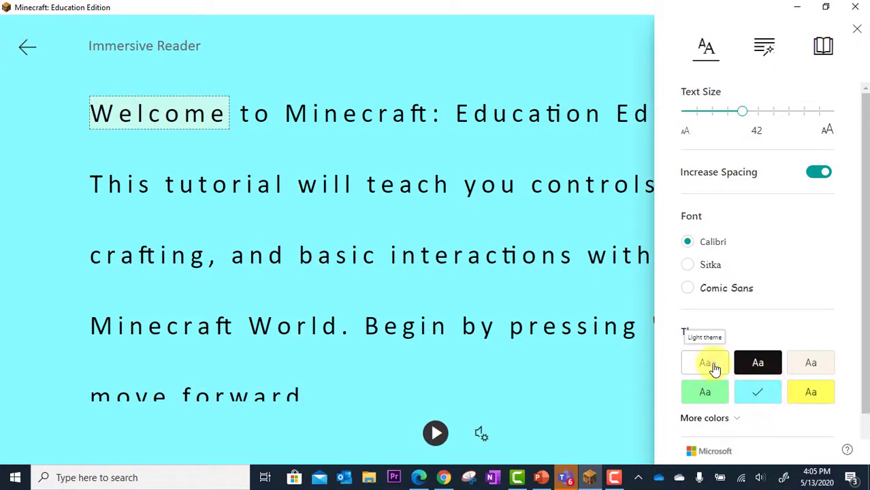
pyautogui.click(708, 364)
pyautogui.click(763, 46)
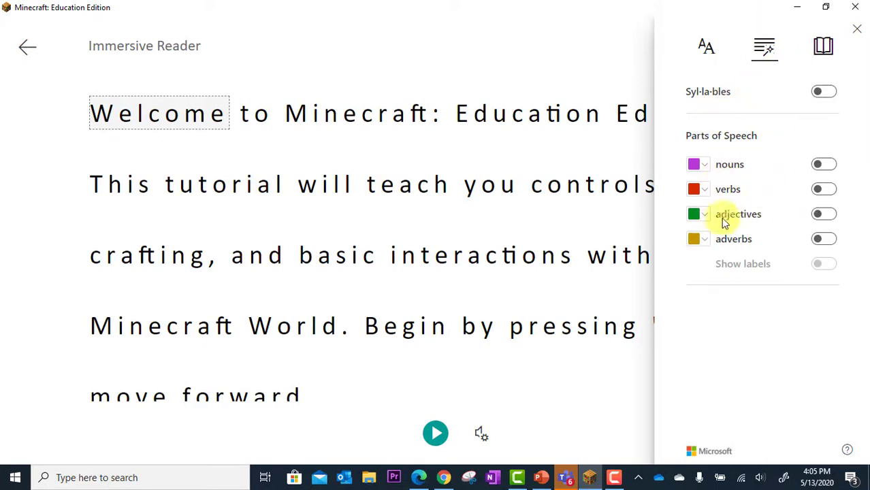
pyautogui.click(824, 93)
pyautogui.click(826, 95)
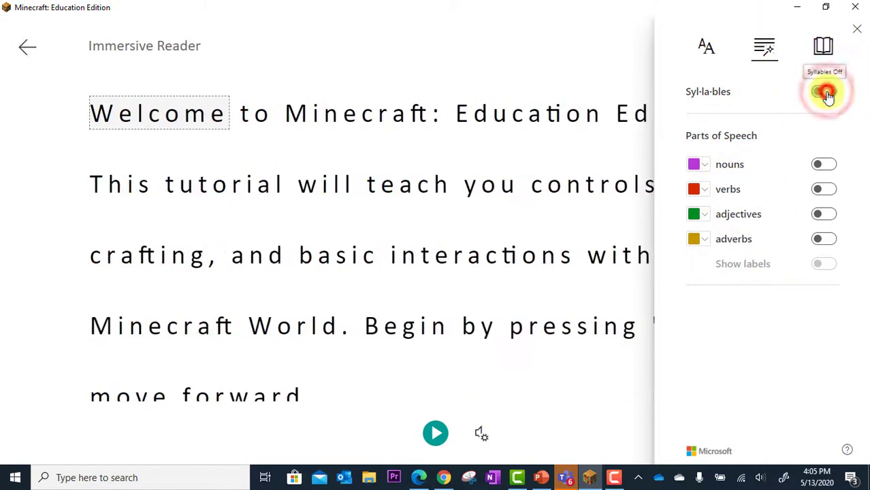
pyautogui.click(824, 166)
pyautogui.click(825, 166)
pyautogui.click(824, 190)
pyautogui.click(825, 192)
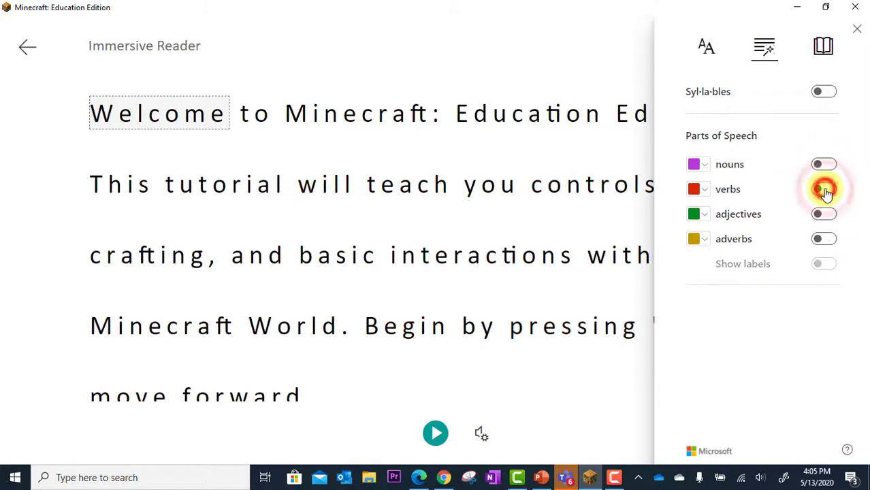
# Try Line Focus at one and three lines in Reading Preferences, then turn it off.
pyautogui.click(823, 49)
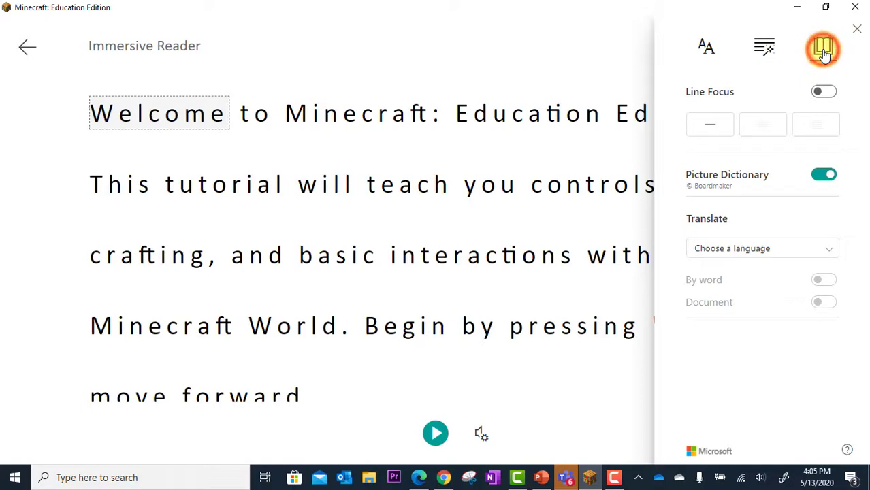
pyautogui.click(720, 126)
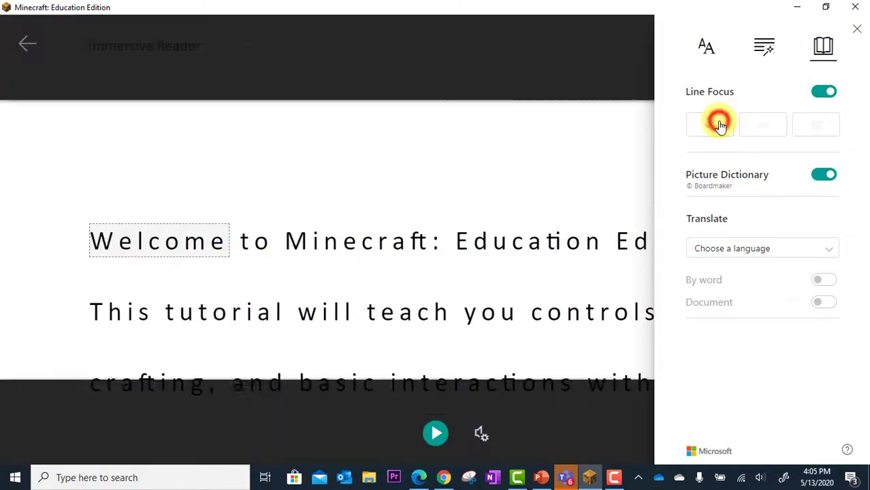
pyautogui.click(749, 124)
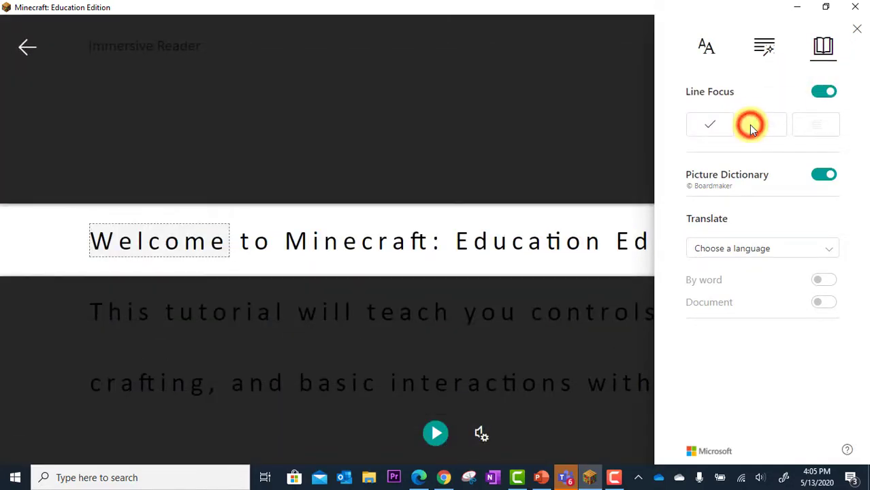
pyautogui.click(820, 91)
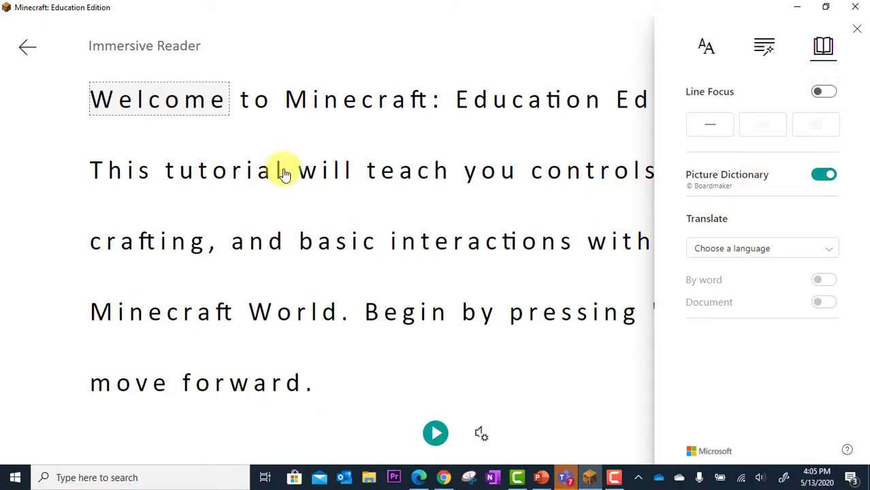
# Show the Picture Dictionary entry for 'Education', hear it read aloud, and reopen Reading Preferences.
pyautogui.click(501, 107)
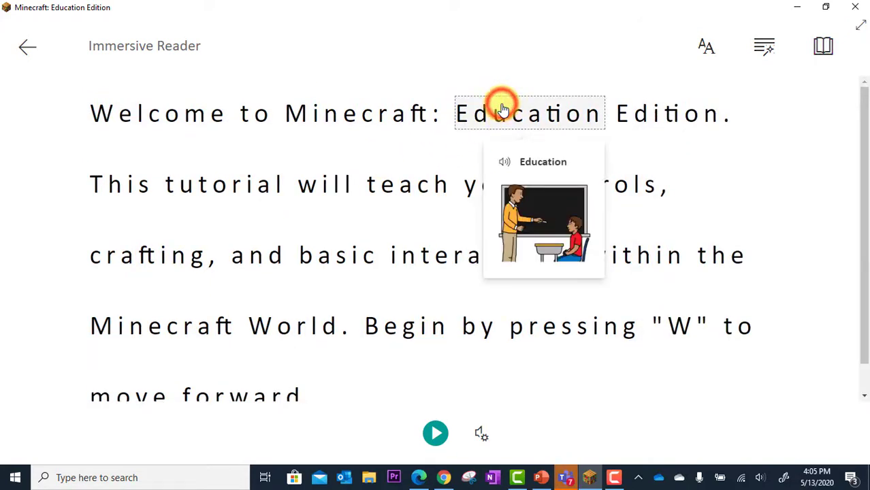
pyautogui.click(507, 162)
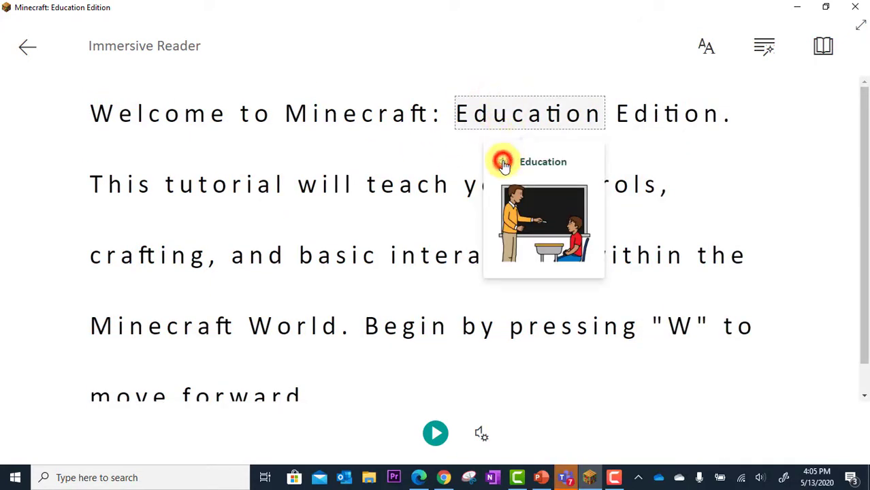
pyautogui.click(822, 45)
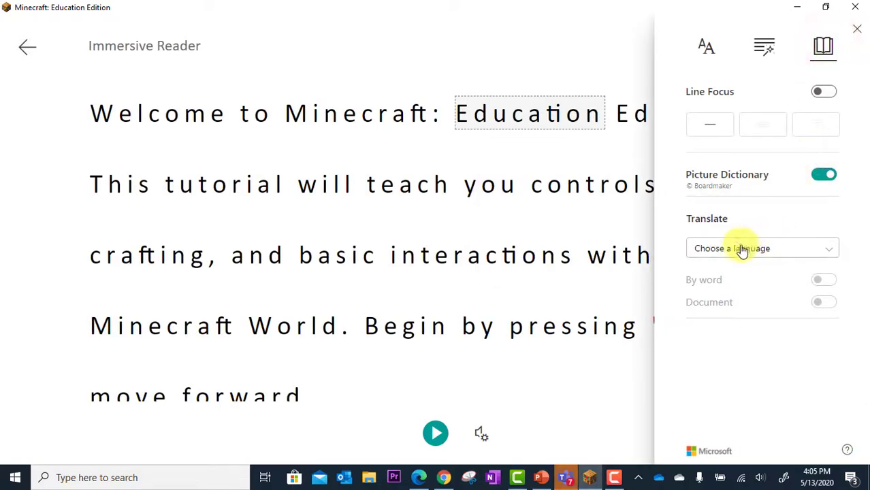
# Translate the whole document into Spanish (Mexico).
pyautogui.click(827, 250)
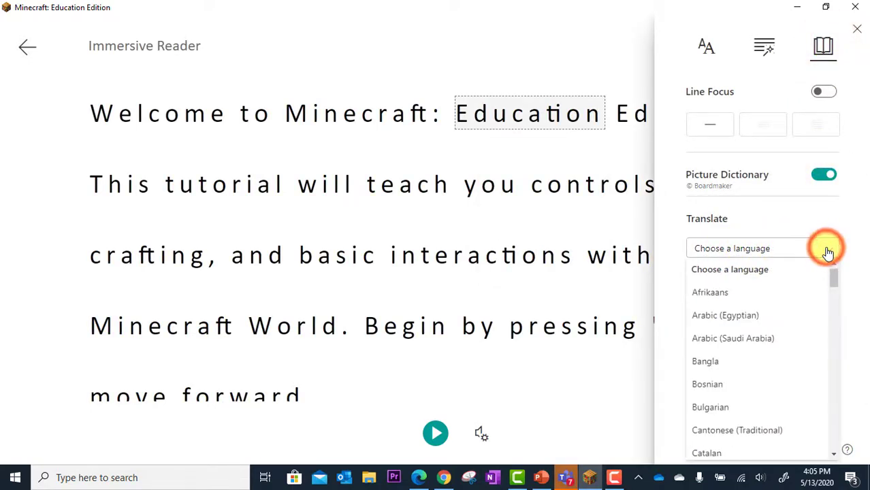
pyautogui.scroll(-10, 801, 348)
pyautogui.scroll(-14, 801, 348)
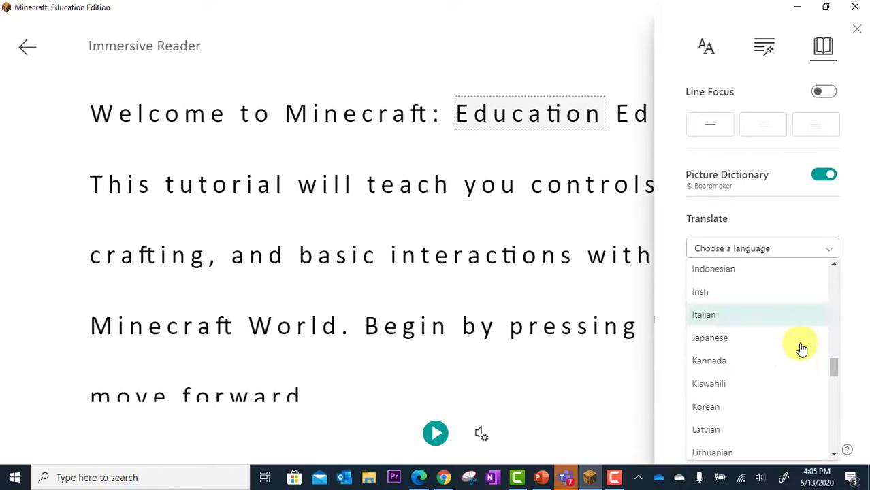
pyautogui.scroll(-3, 799, 349)
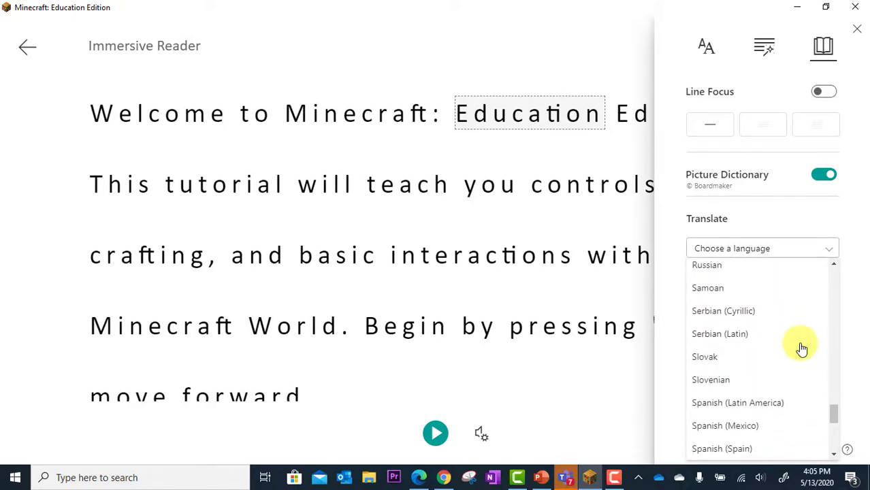
pyautogui.scroll(-2, 795, 354)
pyautogui.click(757, 390)
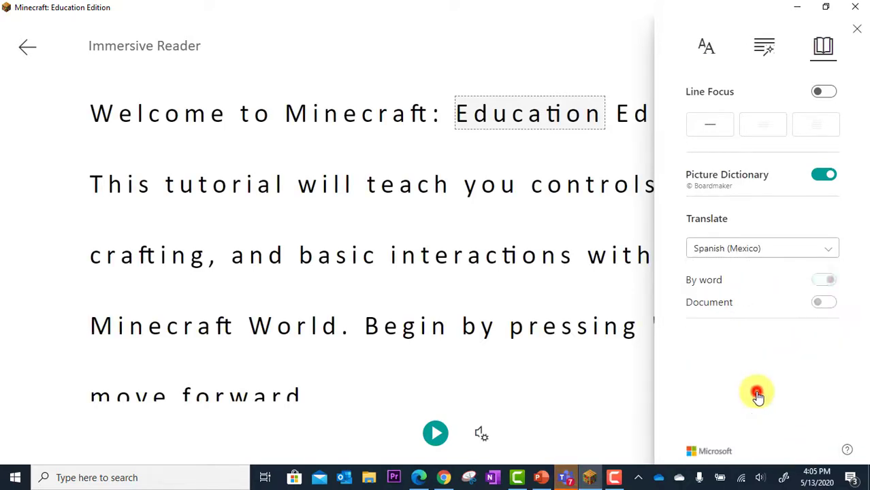
pyautogui.click(825, 303)
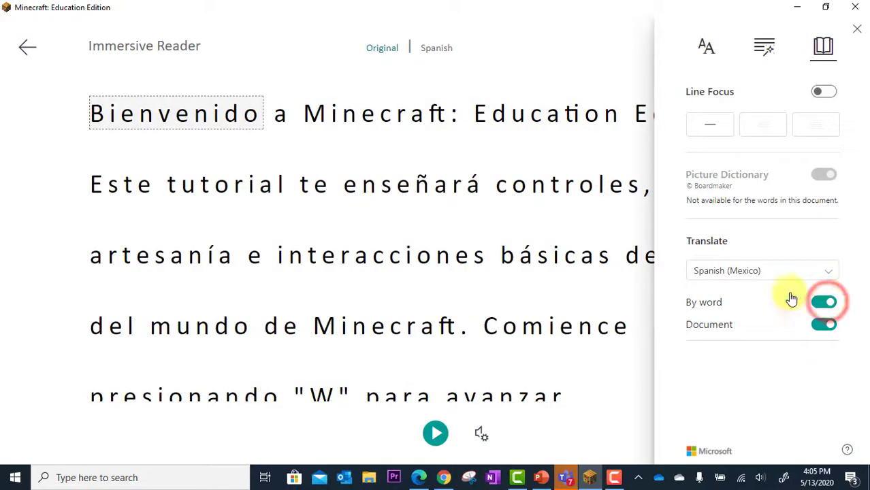
# Close the preferences and toggle the text between Original and Spanish.
pyautogui.click(341, 154)
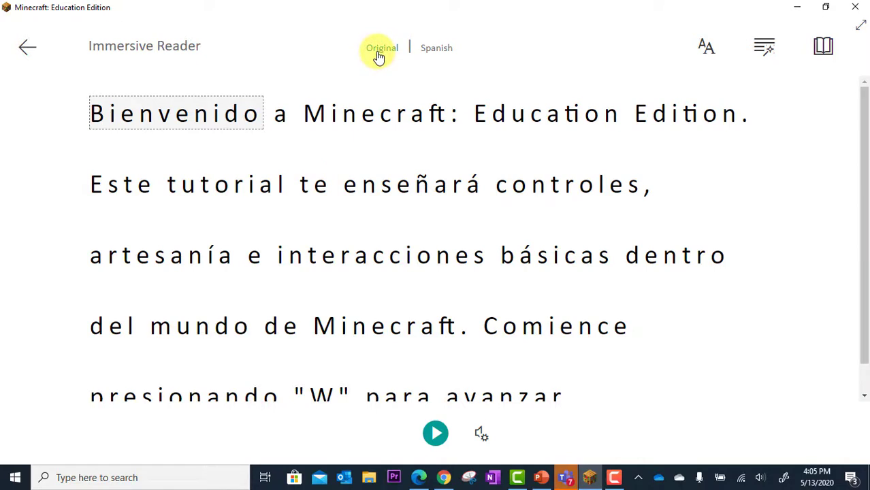
pyautogui.click(379, 52)
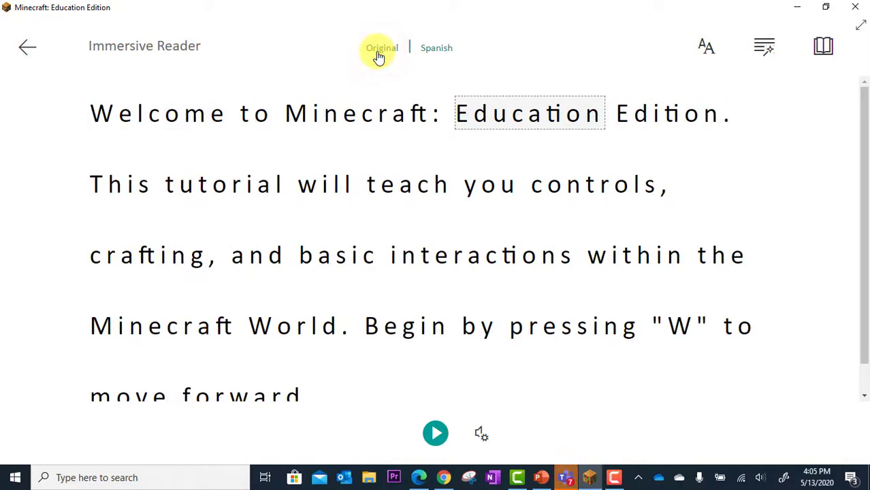
pyautogui.click(435, 51)
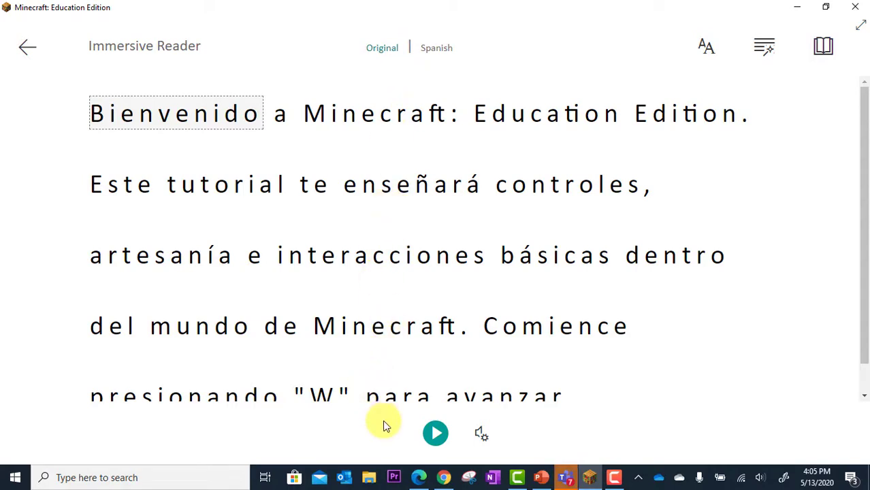
# Play and pause the Spanish read-aloud, then set voice speed 1.25 with the male voice.
pyautogui.click(436, 435)
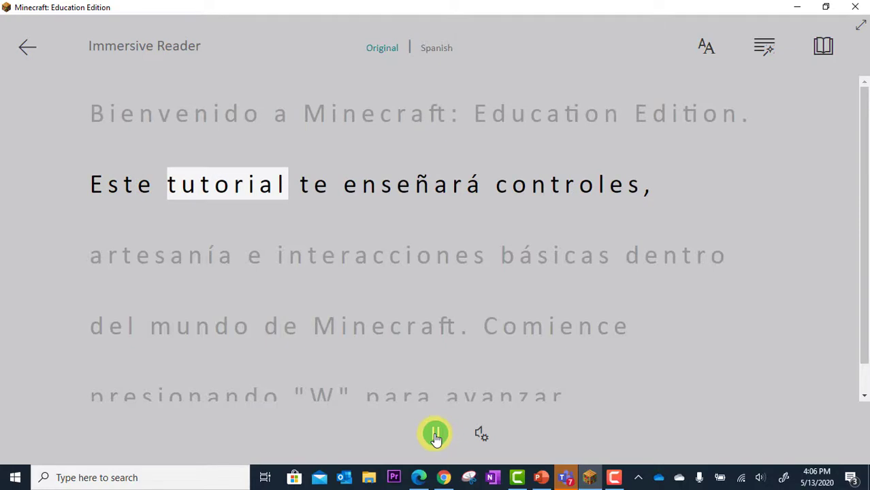
pyautogui.click(436, 436)
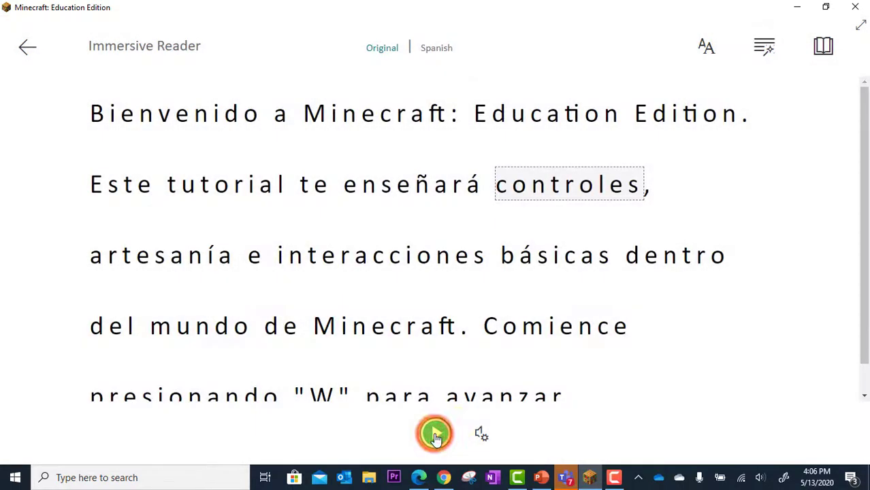
pyautogui.click(481, 434)
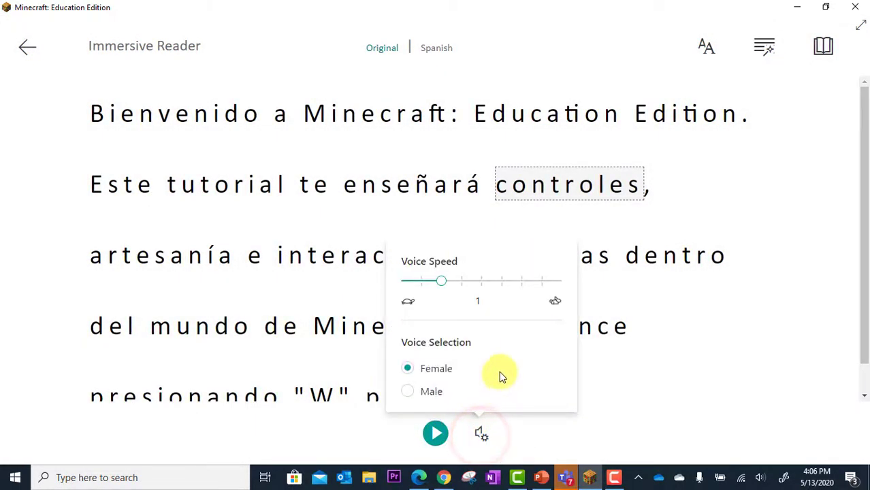
pyautogui.moveTo(442, 281); pyautogui.dragTo(464, 284)
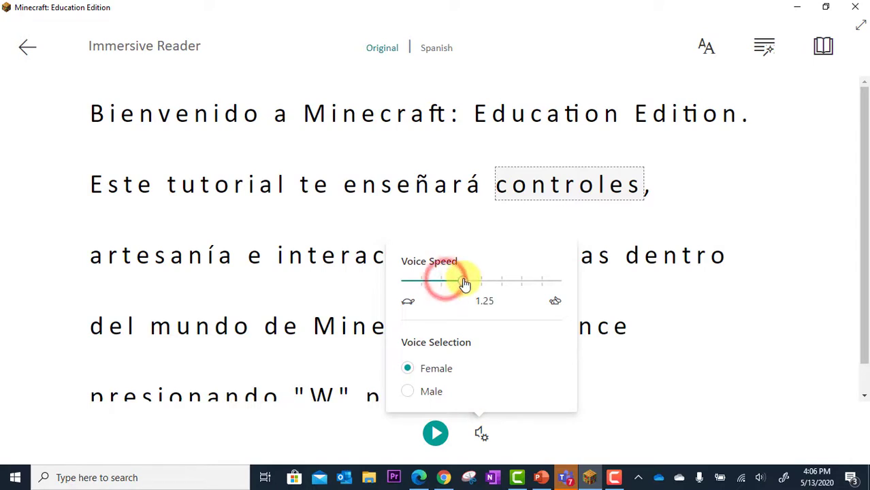
pyautogui.click(407, 391)
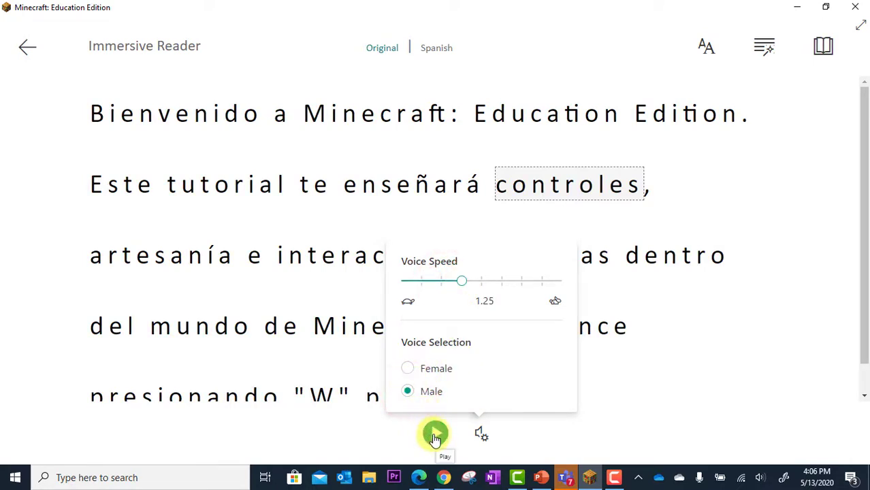
# Play and pause read-aloud with the new voice, then exit Immersive Reader to the world.
pyautogui.click(435, 436)
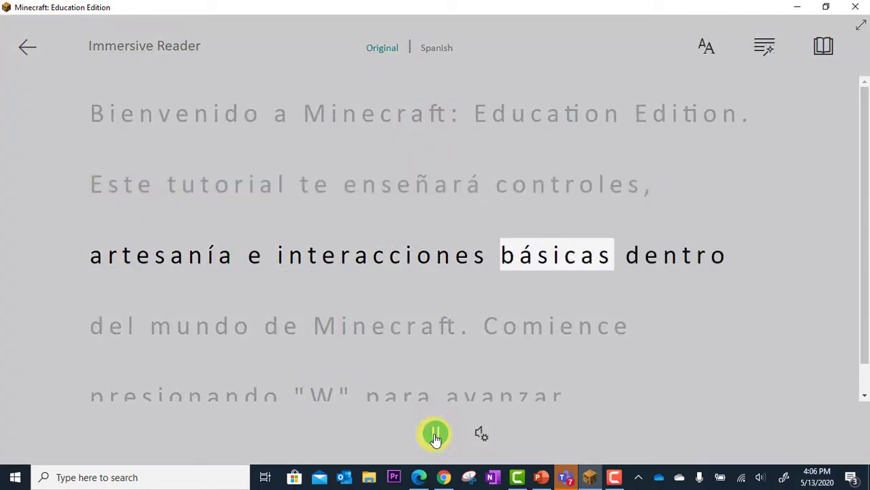
pyautogui.click(434, 436)
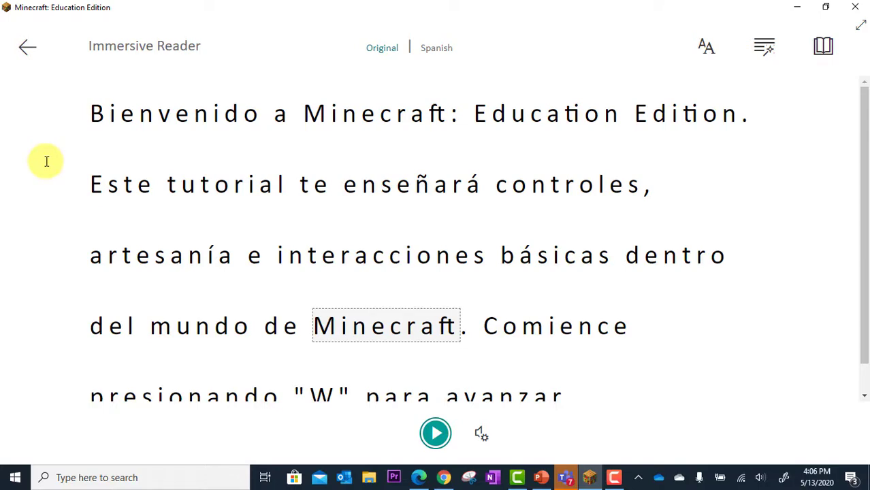
pyautogui.click(28, 51)
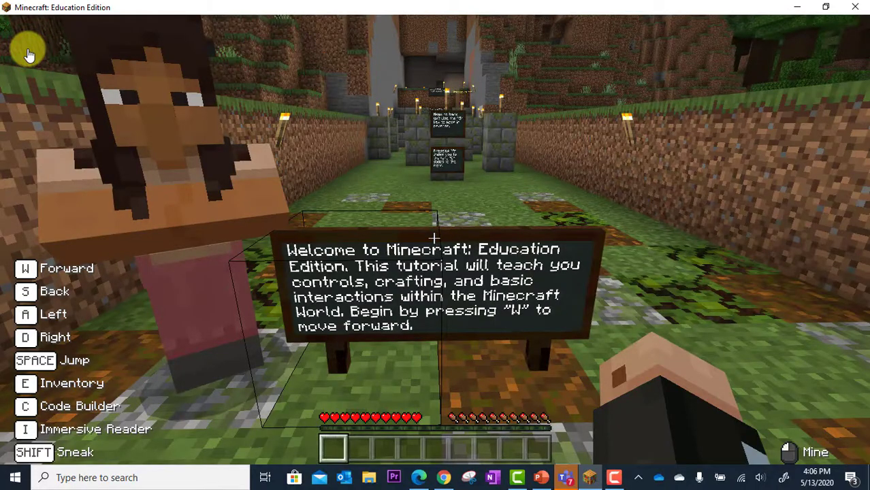
# Walk past the welcome sign to the crafting room and talk to the Inventory Master.
pyautogui.press('w')
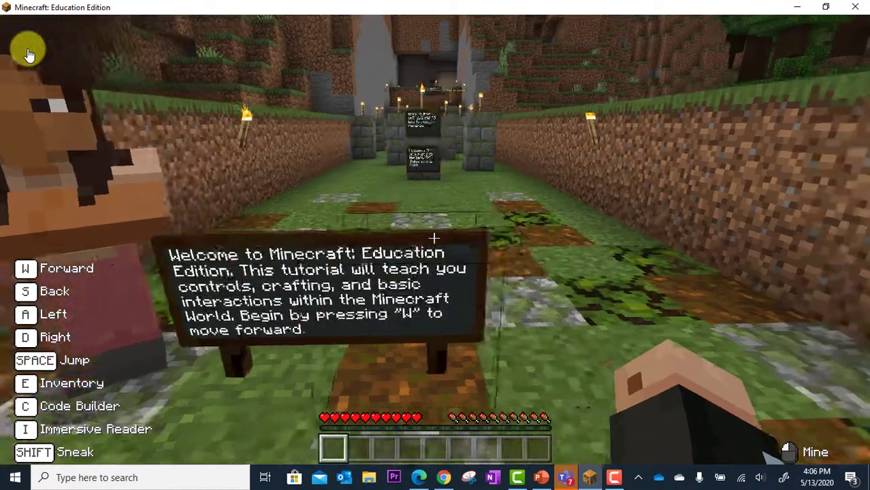
pyautogui.press('w')
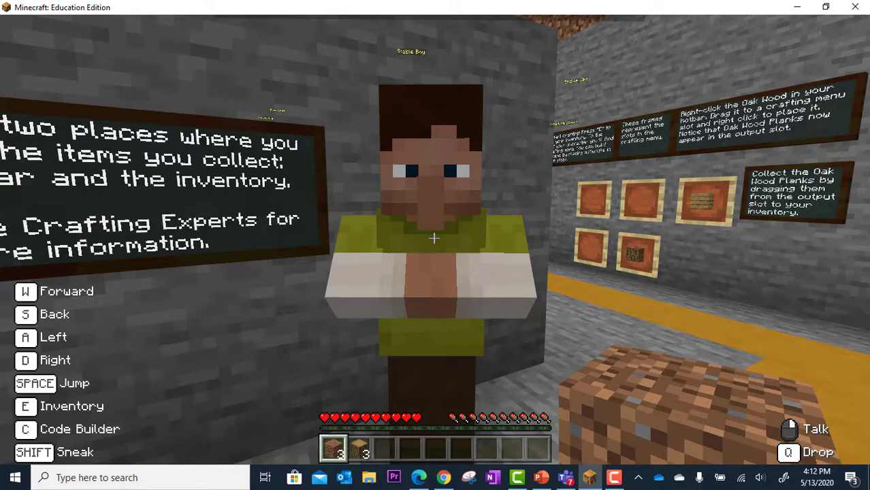
pyautogui.rightClick(434, 238)
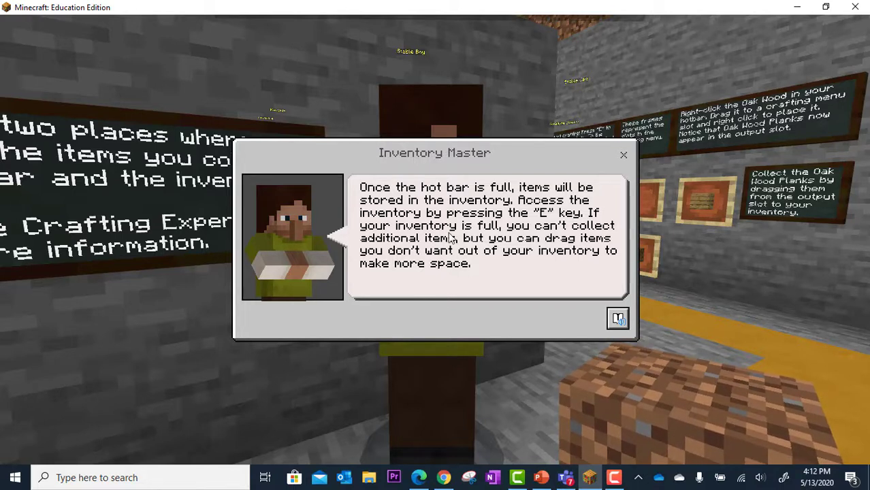
pyautogui.click(617, 326)
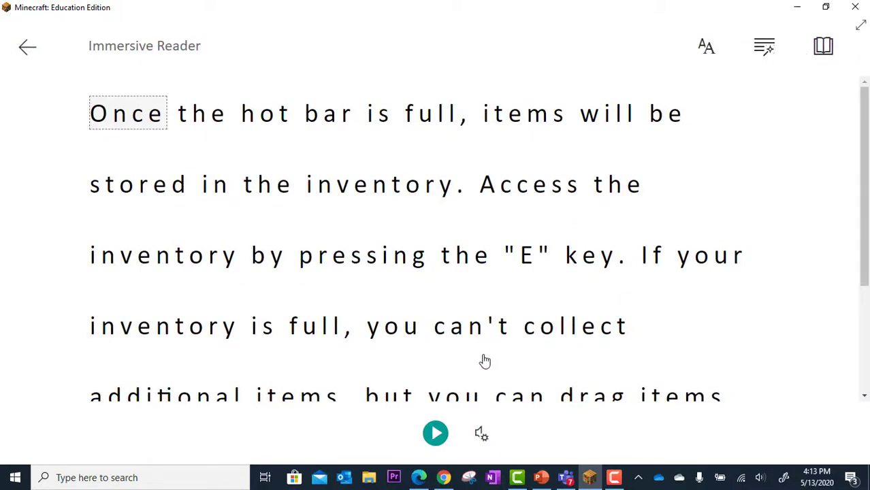
pyautogui.click(435, 434)
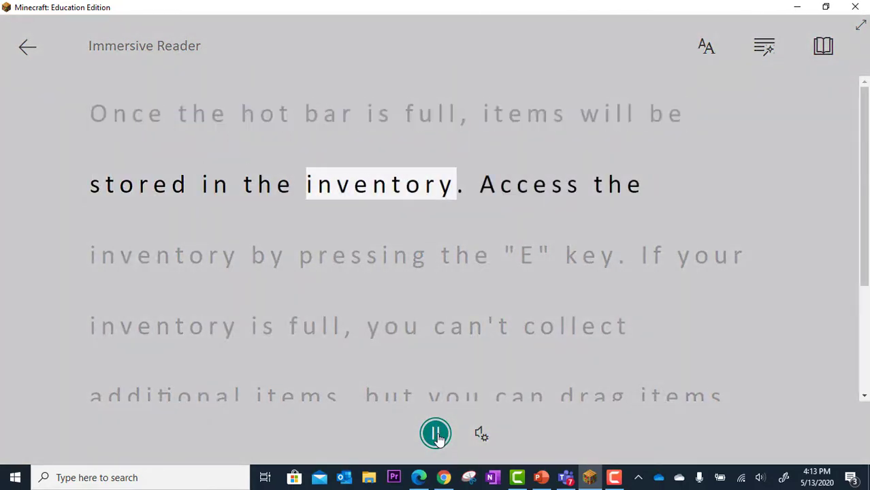
pyautogui.click(438, 436)
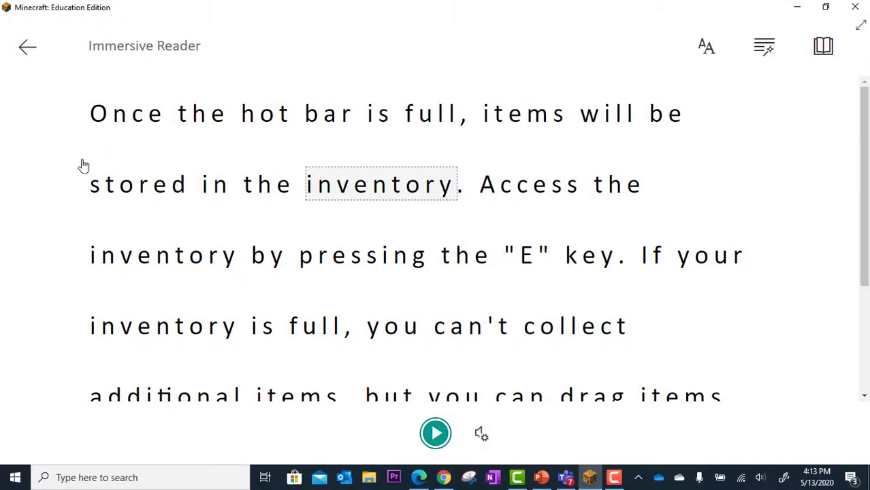
pyautogui.click(28, 58)
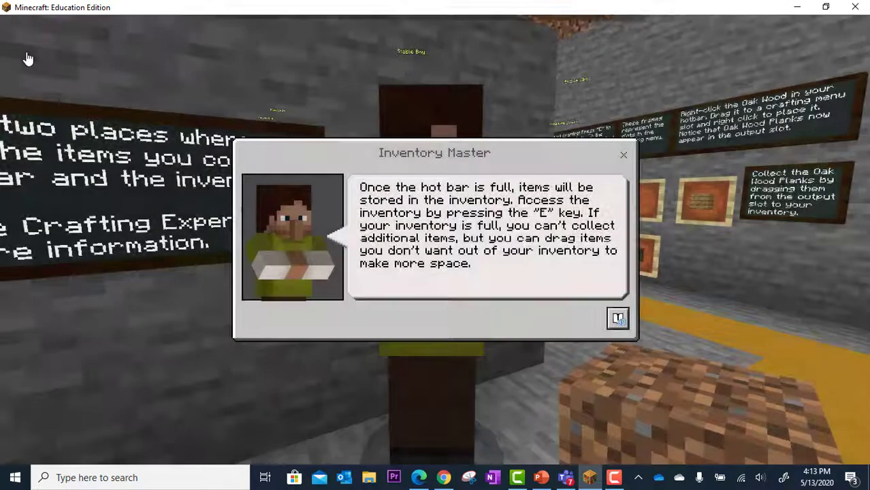